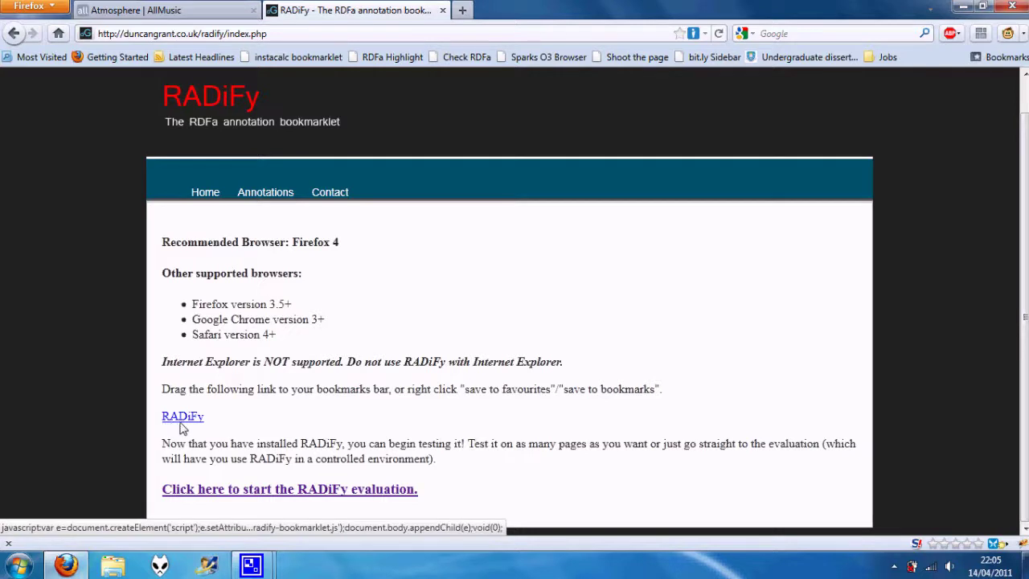
Step: Drag the RADiFy bookmarklet onto the Firefox bookmarks toolbar to save it
left_click_drag(199, 426, 866, 63)
left_click_drag(865, 63, 869, 61)
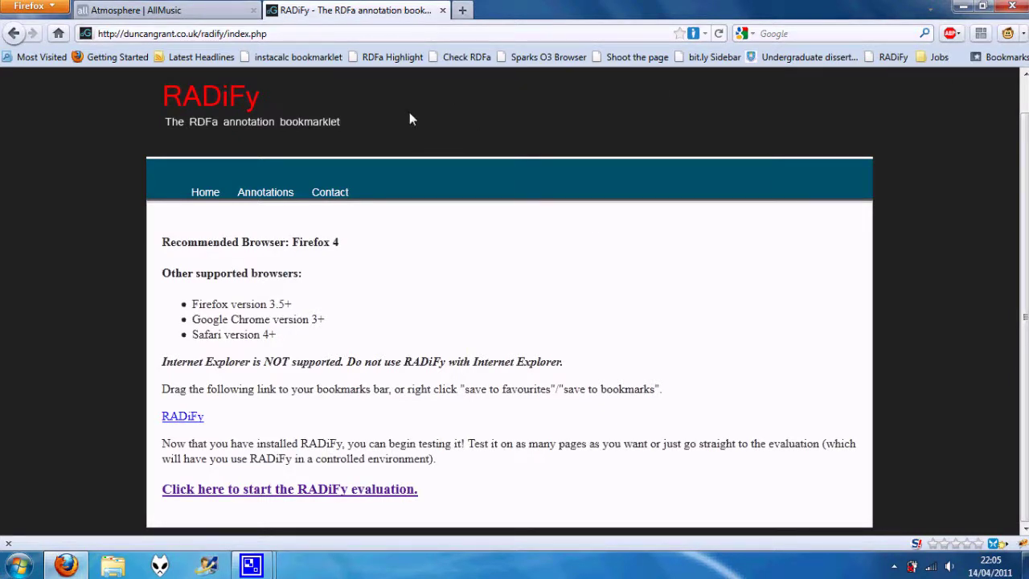
Step: Switch to the Atmosphere | AllMusic tab
left_click(245, 15)
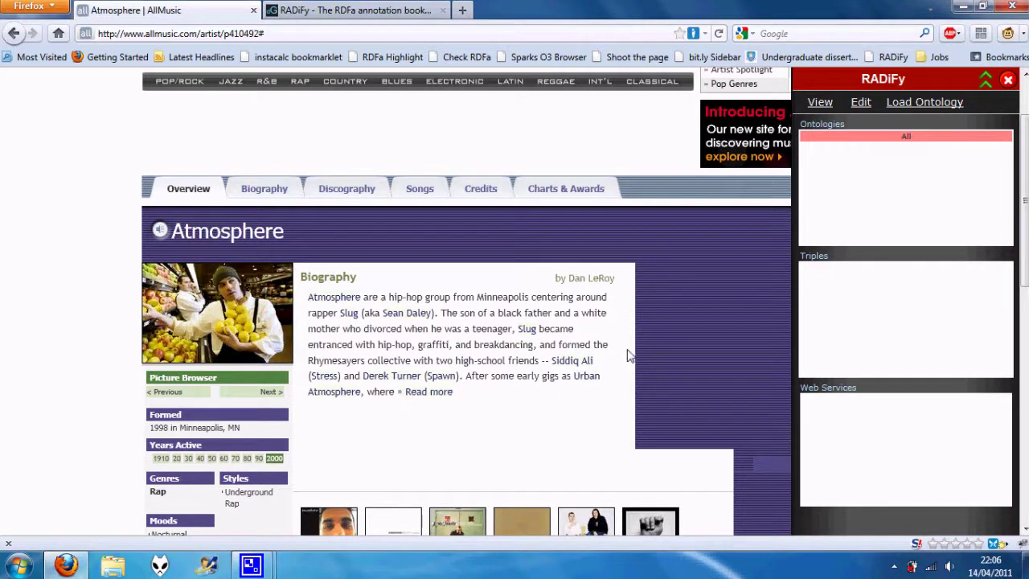
Step: Start a new triple in the RADiFy panel and load the Music Ontology
left_click(855, 104)
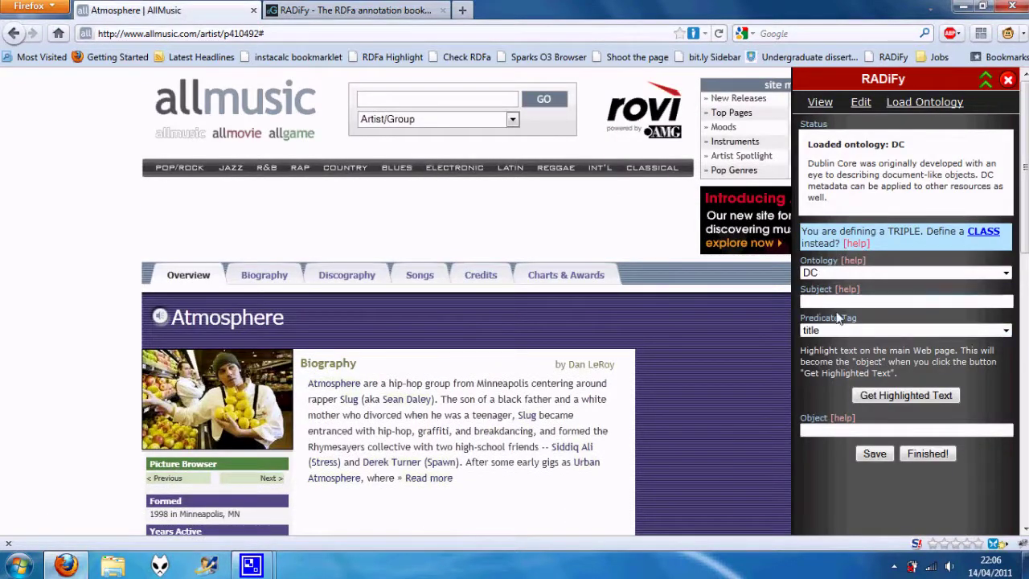
scroll(756, 312, "down", 2)
scroll(744, 310, "down", 1)
scroll(701, 287, "down", 3)
scroll(619, 253, "up", 2)
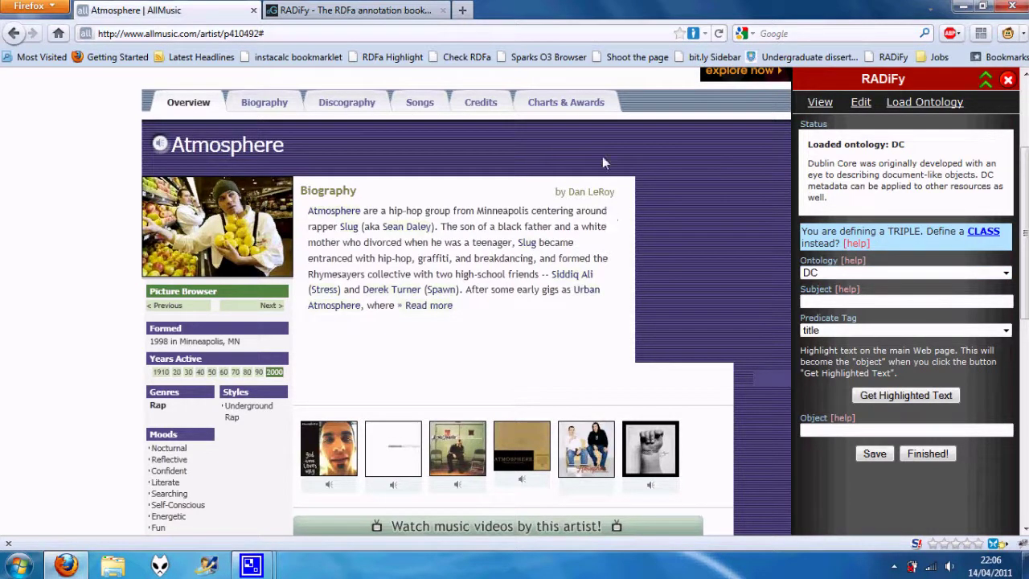
left_click(1006, 273)
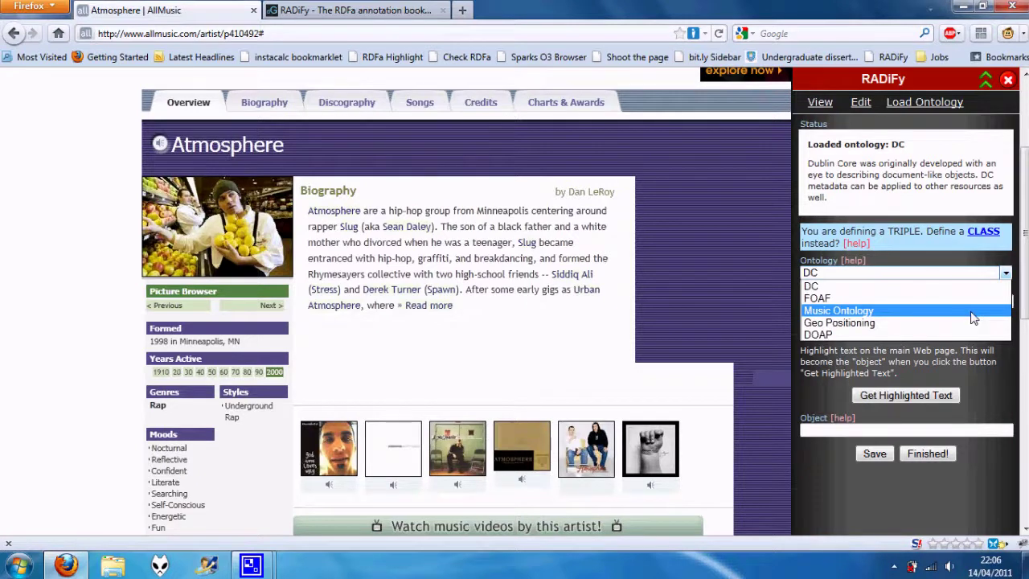
left_click(973, 317)
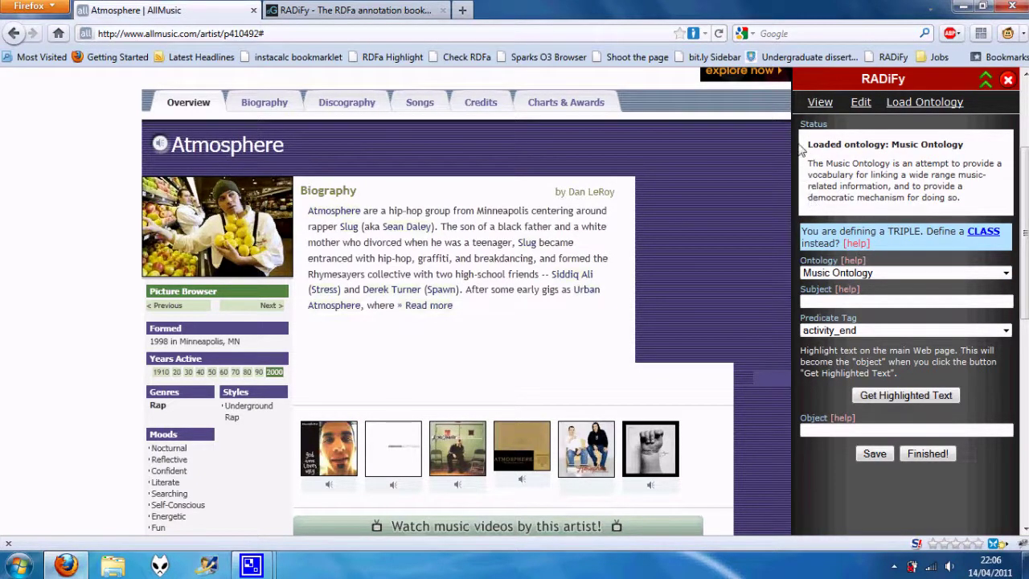
Step: Browse the Music Ontology predicate tags unchanged, then enter 'atmosphere music group' as subject
left_click(1006, 331)
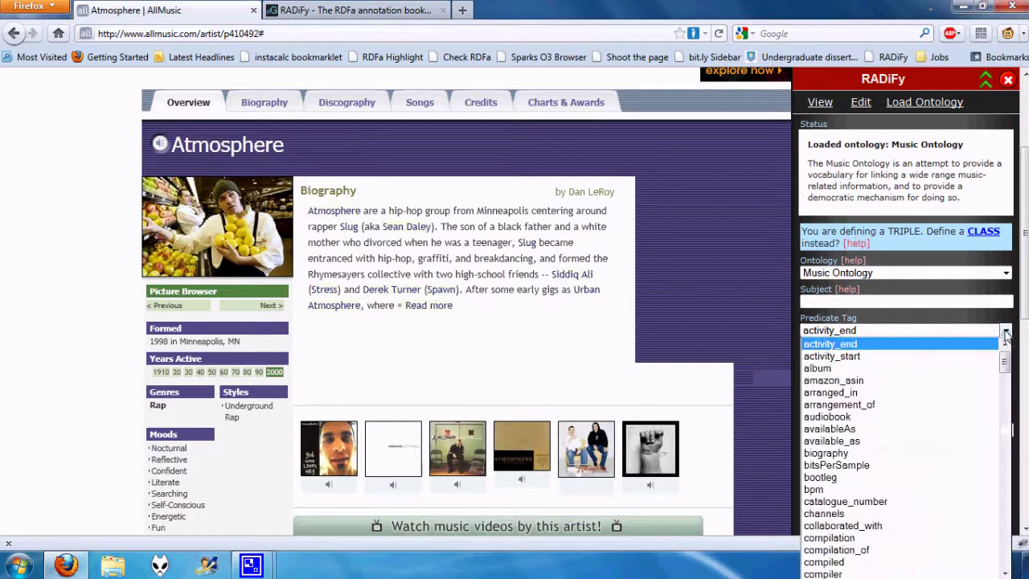
mouse_move(1005, 354)
left_mouse_down()
mouse_move(1001, 512)
mouse_move(995, 329)
left_mouse_up()
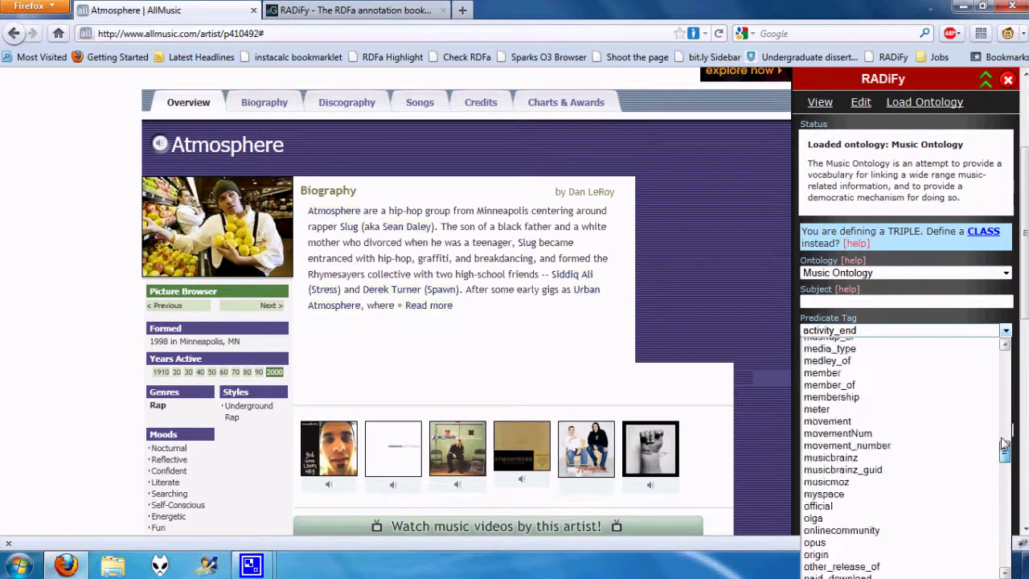
left_click(981, 306)
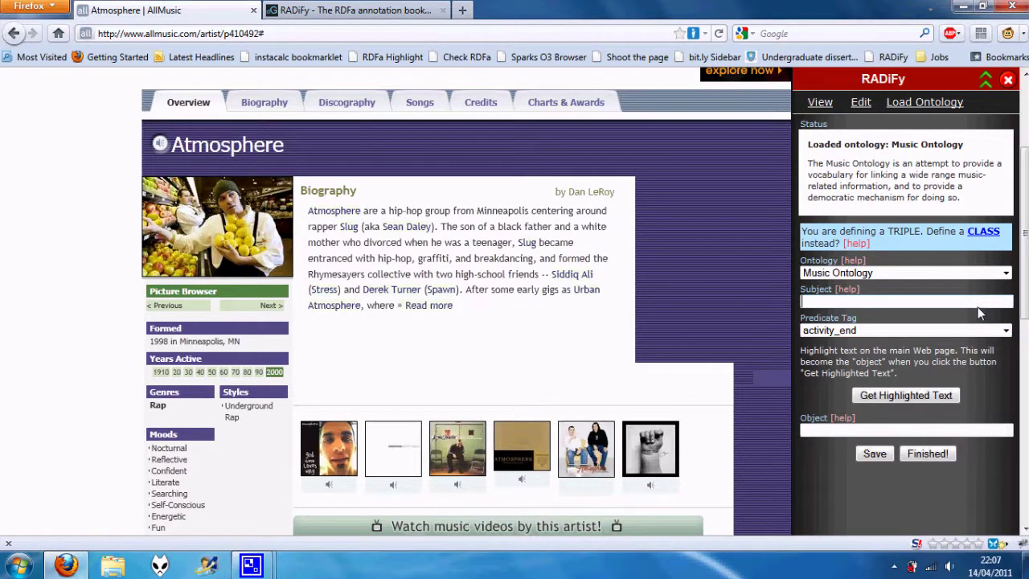
type("atmo")
type("sphere music")
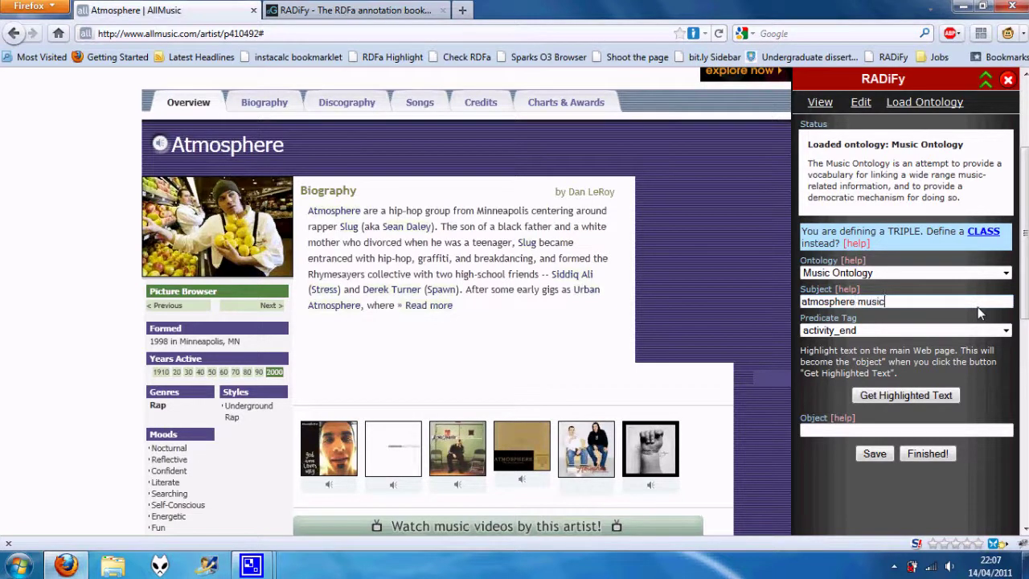
type(" group")
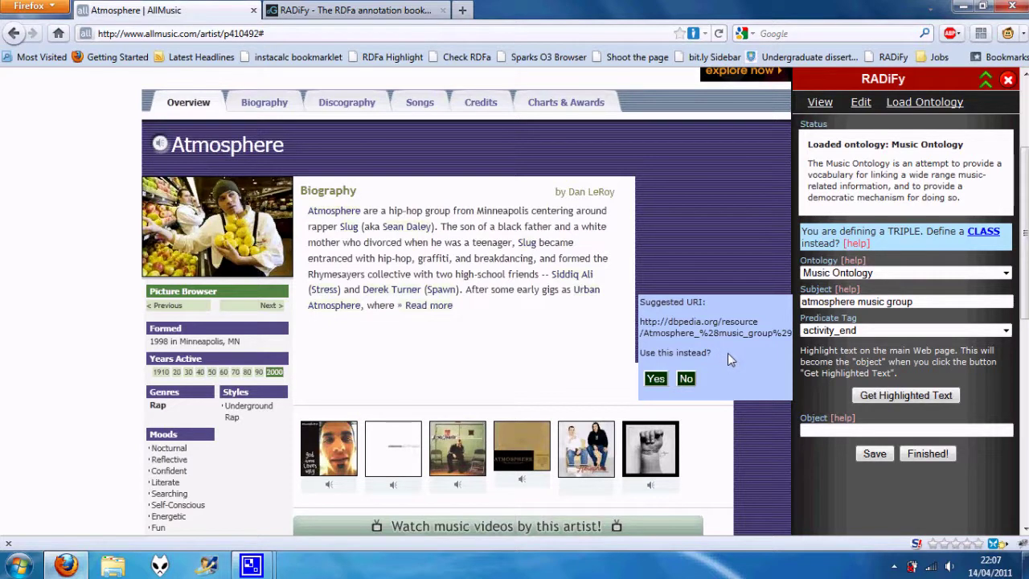
Step: Accept the DBpedia subject URI and take 'hip-hop' from the biography as the object
left_click(656, 379)
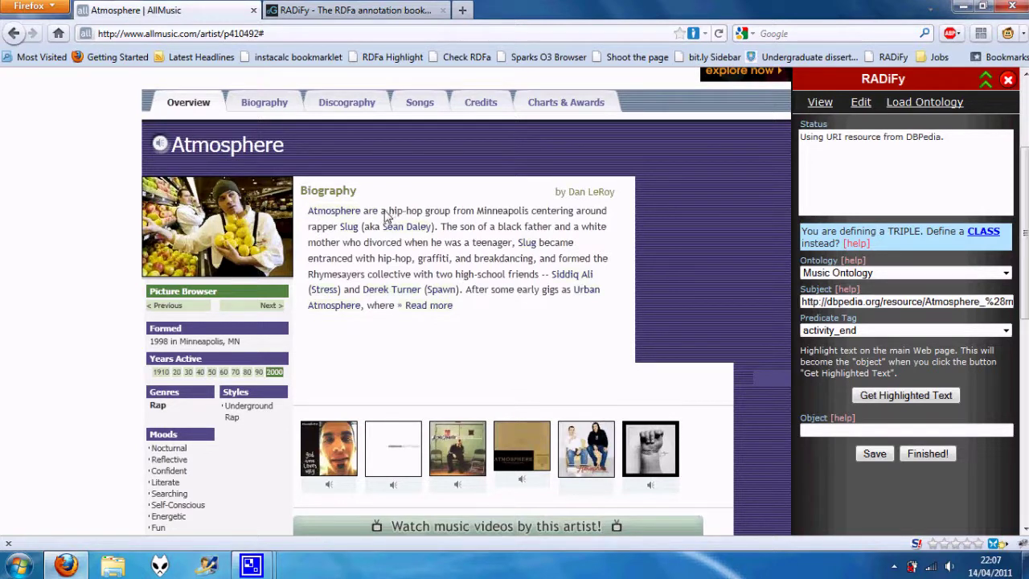
left_click_drag(387, 213, 423, 213)
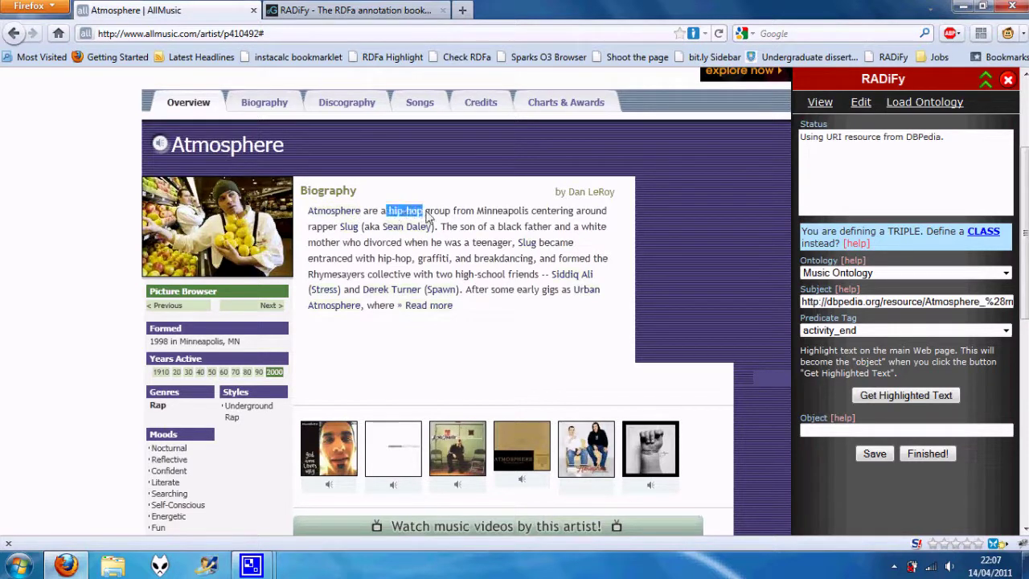
left_click(925, 396)
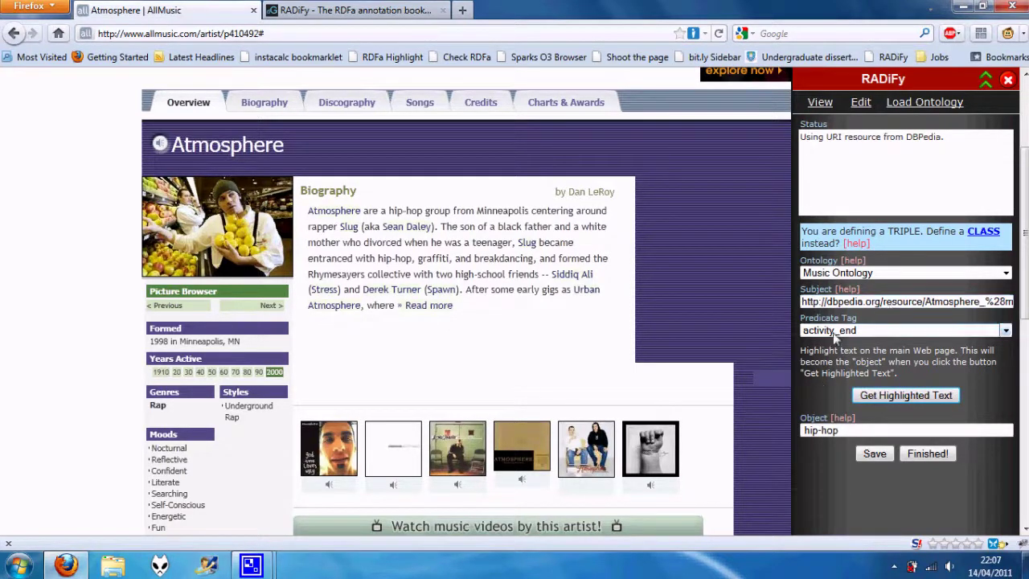
Step: Set the triple's predicate to genre
left_click(965, 330)
scroll(949, 386, "down", 10)
scroll(909, 411, "down", 1)
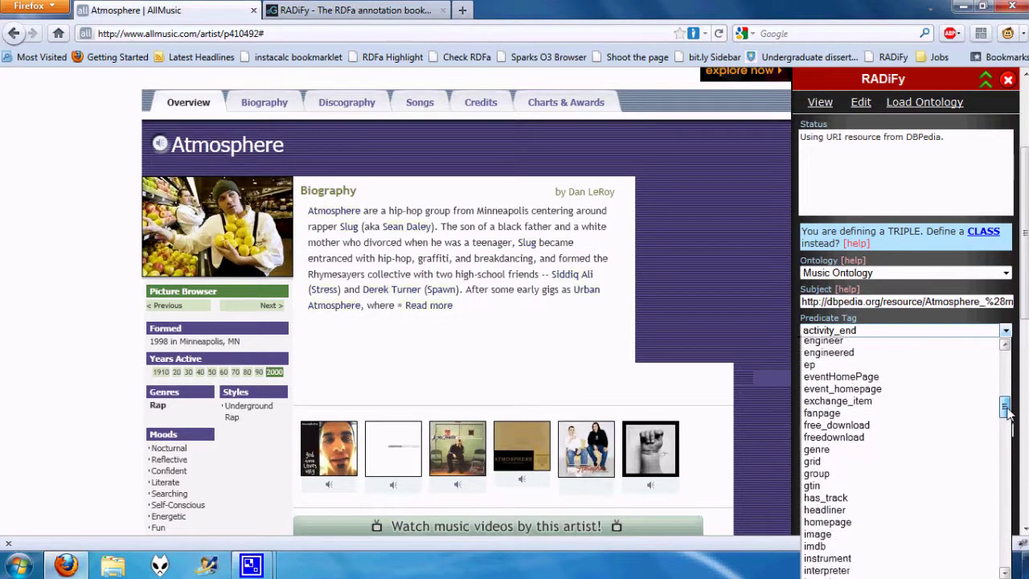
scroll(891, 424, "down", 1)
left_click(820, 434)
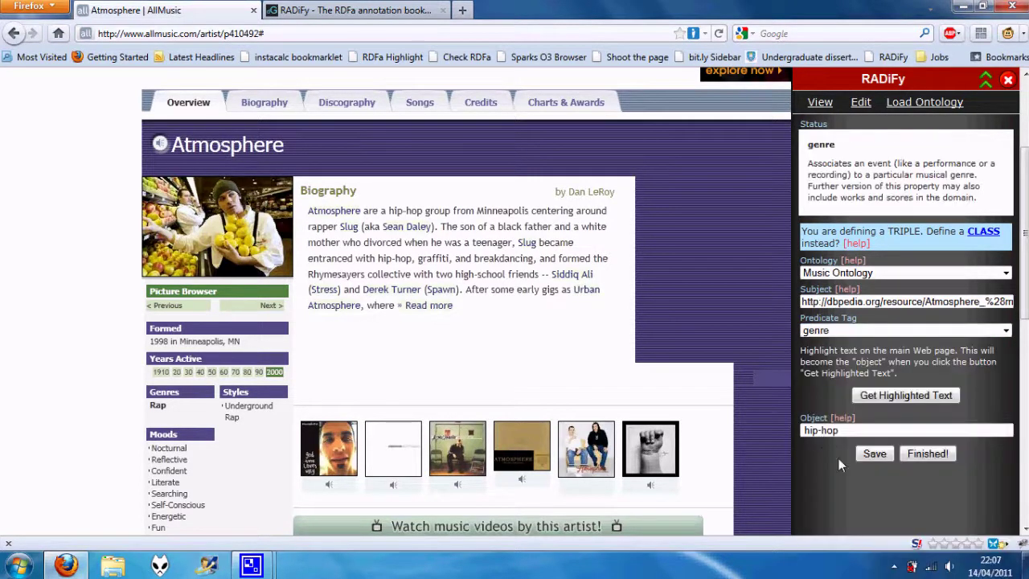
Step: Save the Atmosphere genre 'hip-hop' triple, review the triples list, and begin another triple
left_click(876, 454)
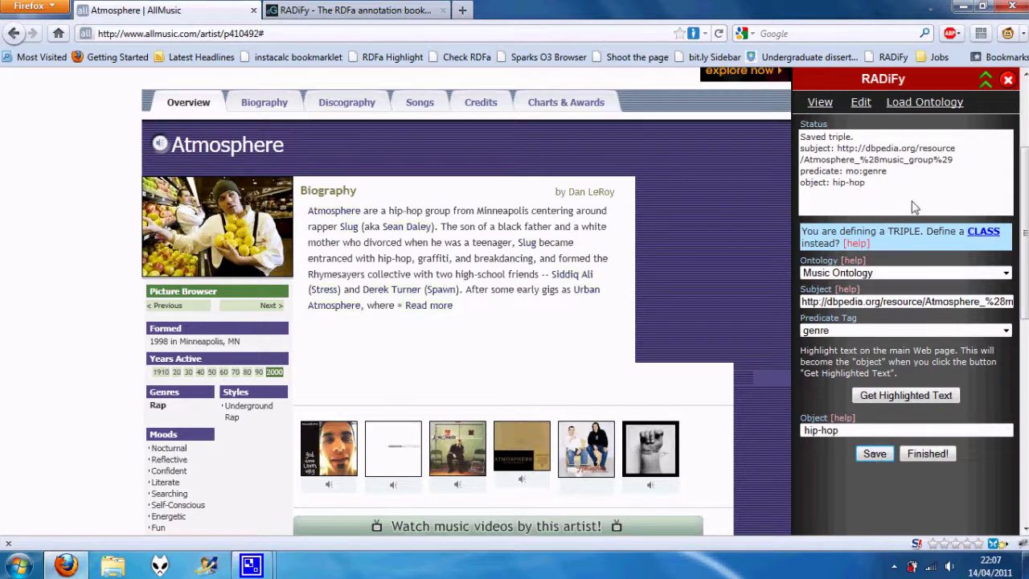
left_click(822, 101)
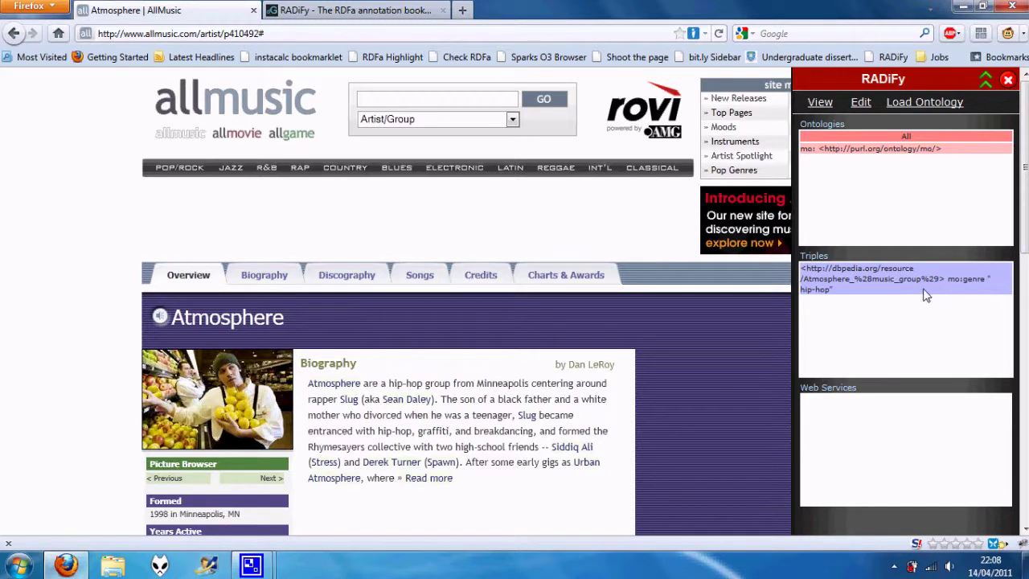
left_click(862, 102)
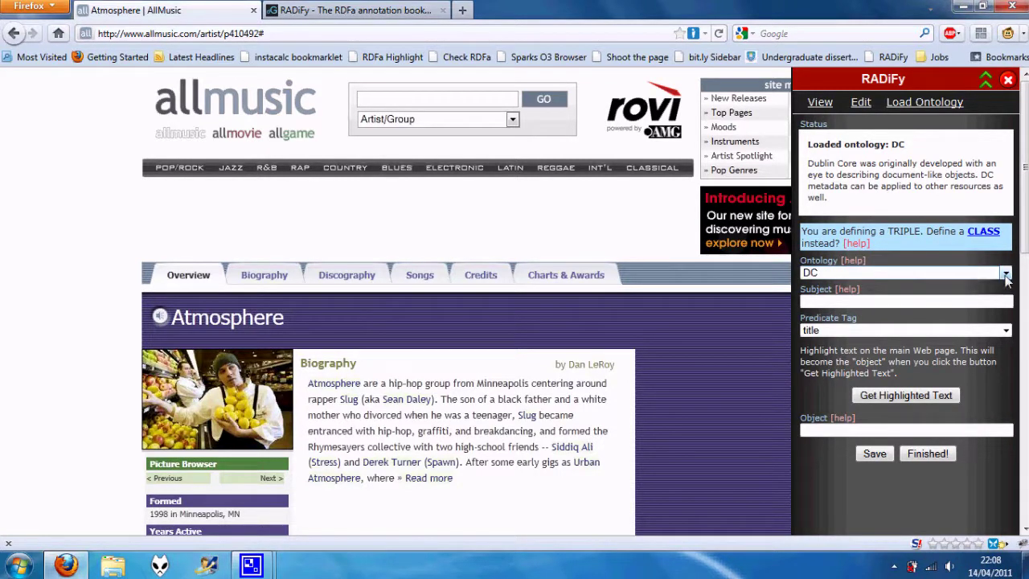
Step: Load the Music Ontology and set the subject to the DBpedia Atmosphere music group URI
left_click(923, 274)
left_click(932, 312)
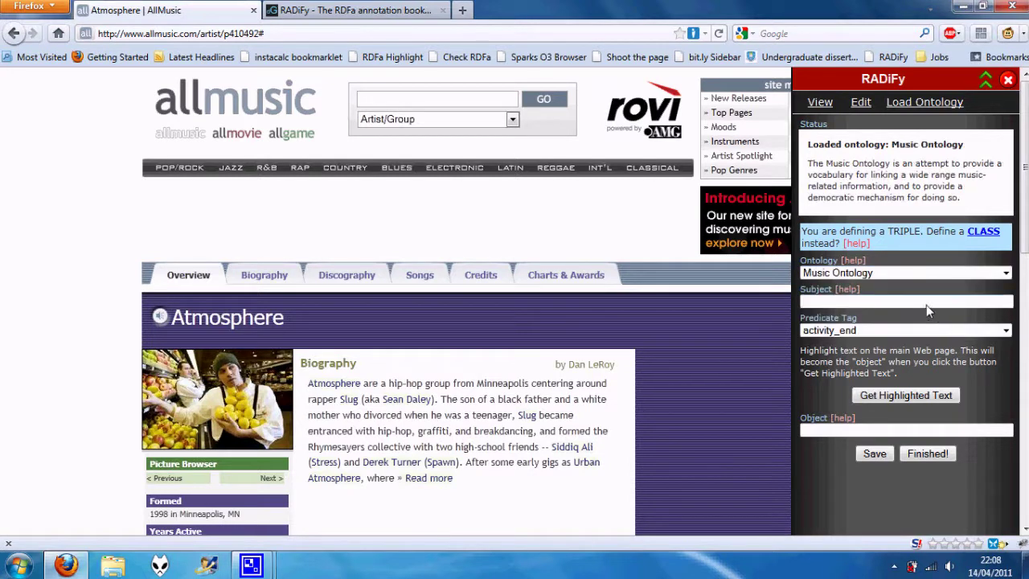
type("atmosphere mus")
type("ic group")
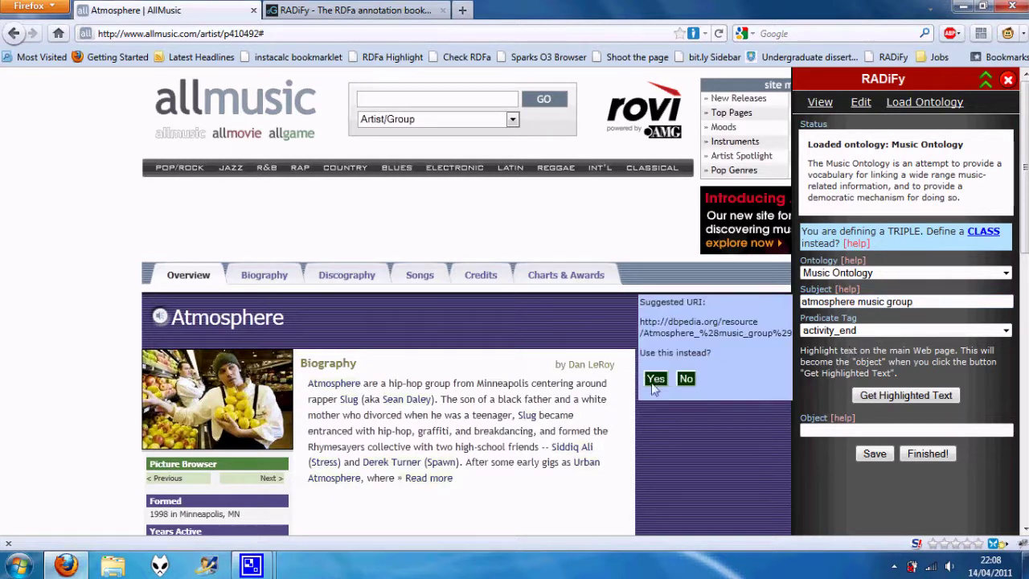
left_click(649, 377)
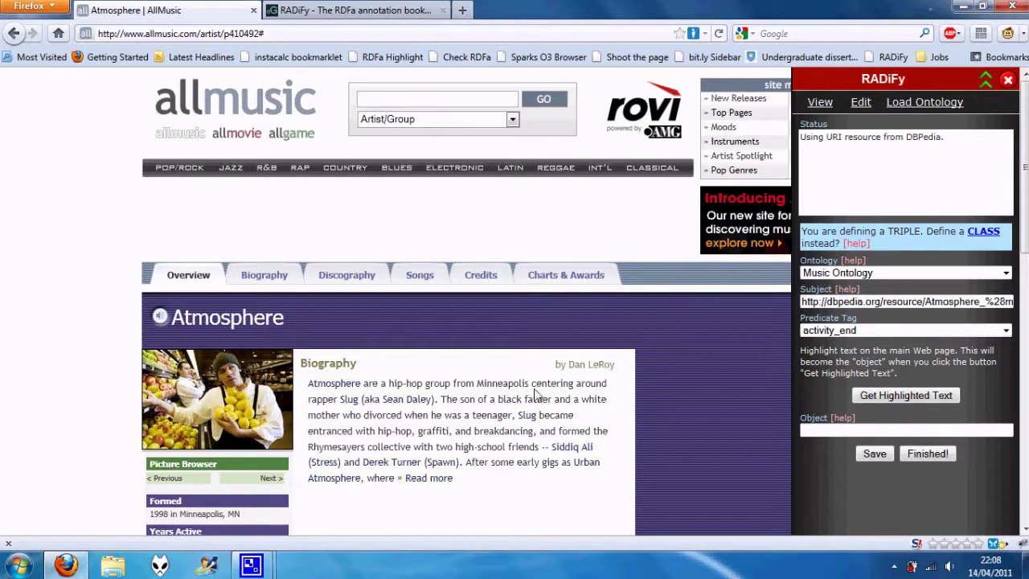
Step: Add the origin 'Minneapolis' triple, taking Minneapolis from the biography, and save it
left_click(1005, 330)
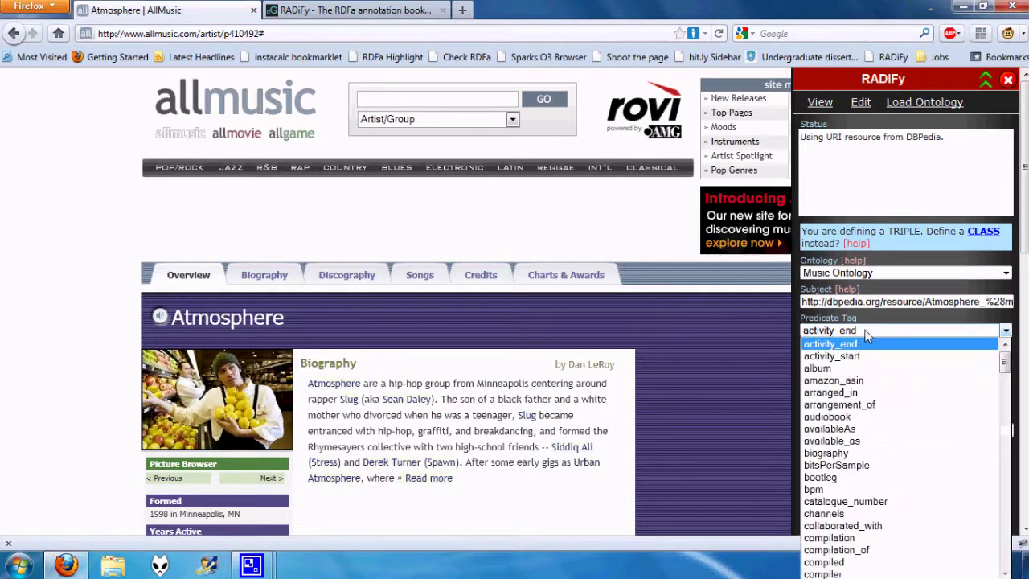
left_click_drag(1005, 350, 999, 464)
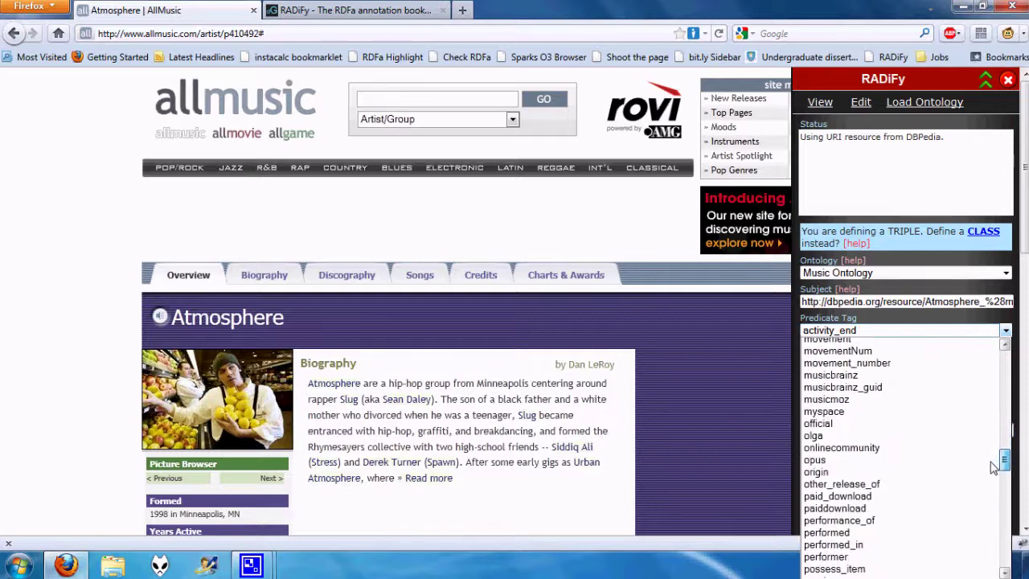
left_click(928, 472)
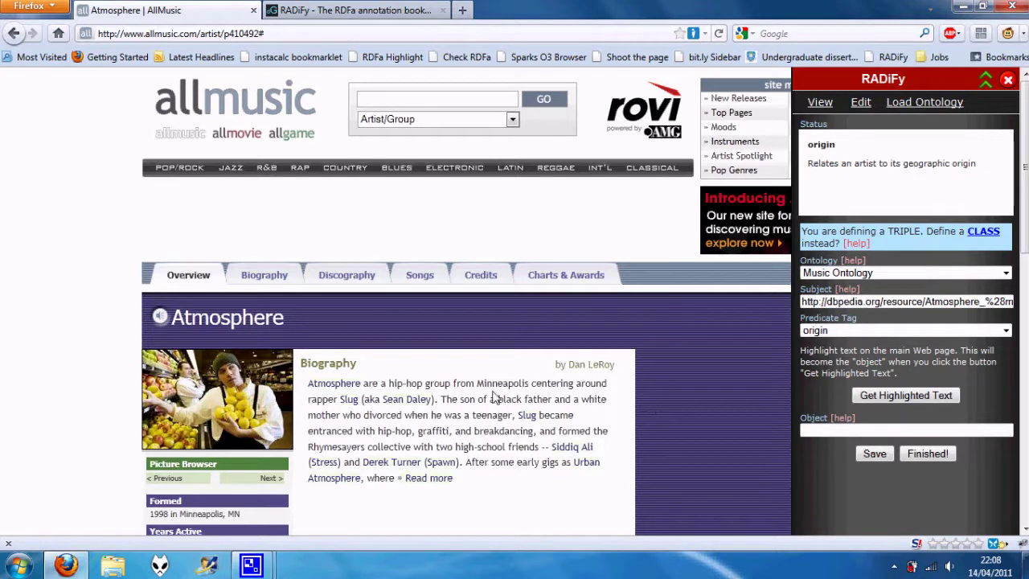
left_click_drag(478, 385, 526, 386)
left_click(887, 398)
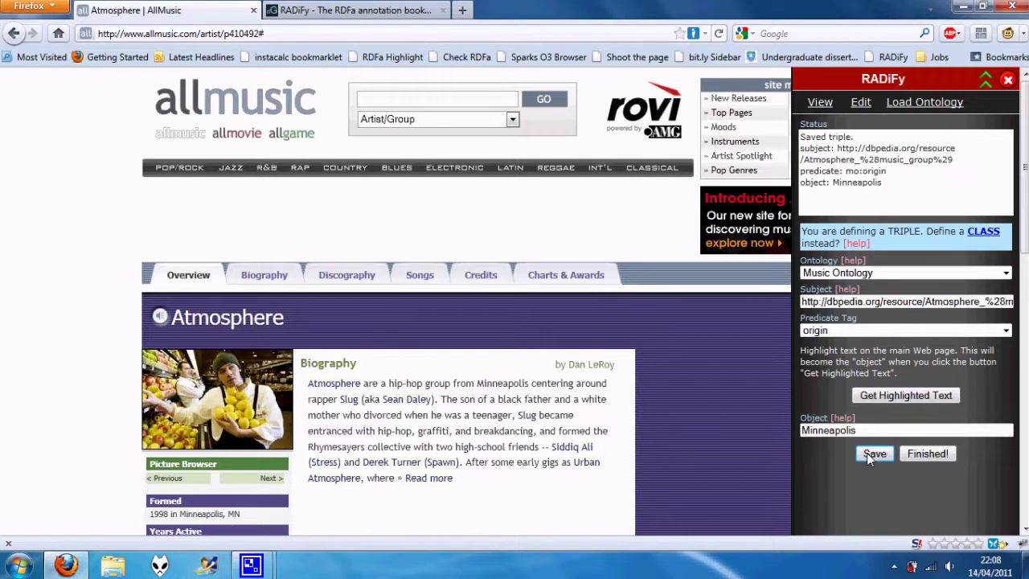
left_click(819, 102)
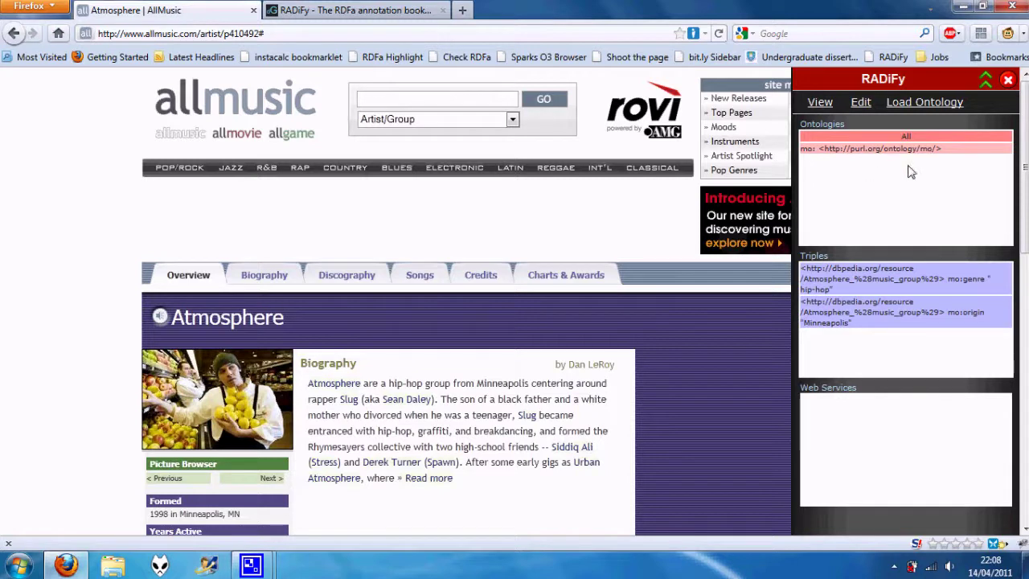
Step: Finish annotating to generate the HTML source download link, then delete the generated file
left_click(860, 101)
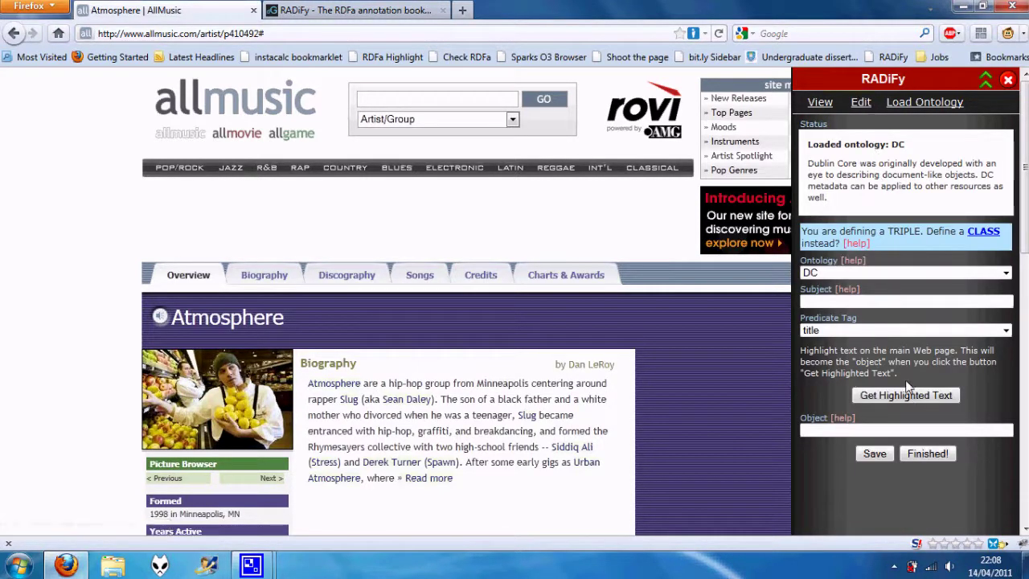
left_click(929, 454)
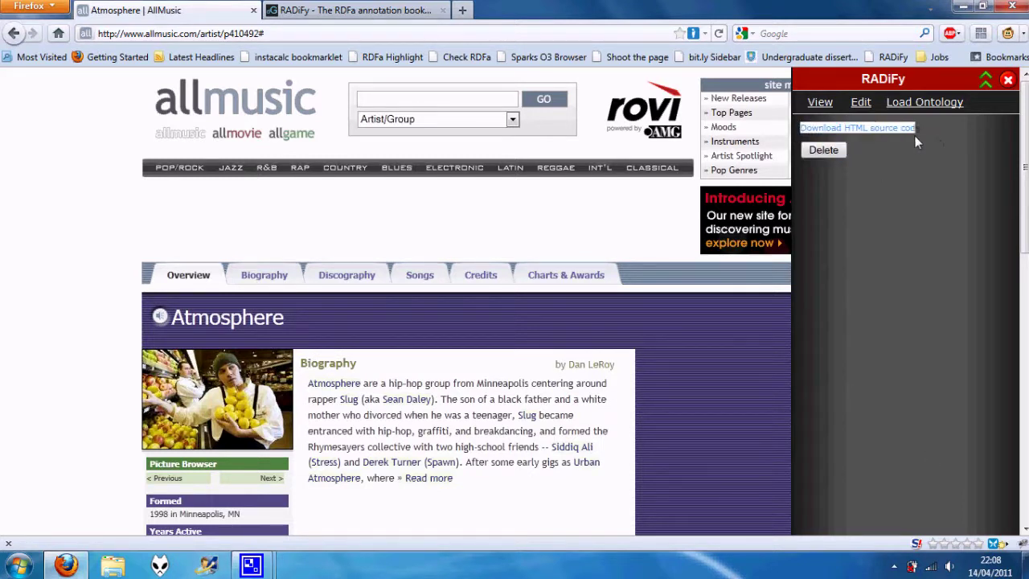
right_click(884, 127)
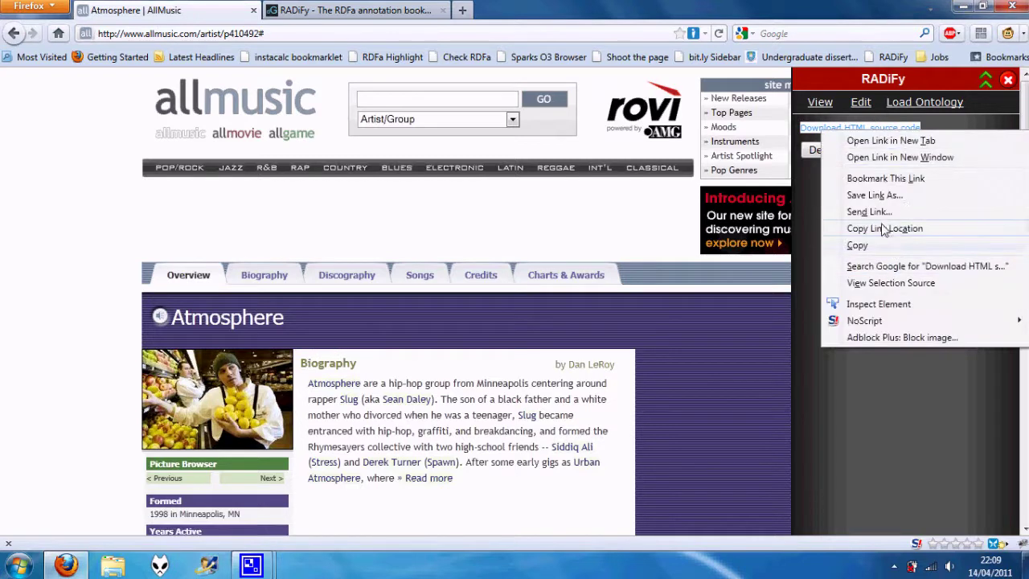
left_click(807, 191)
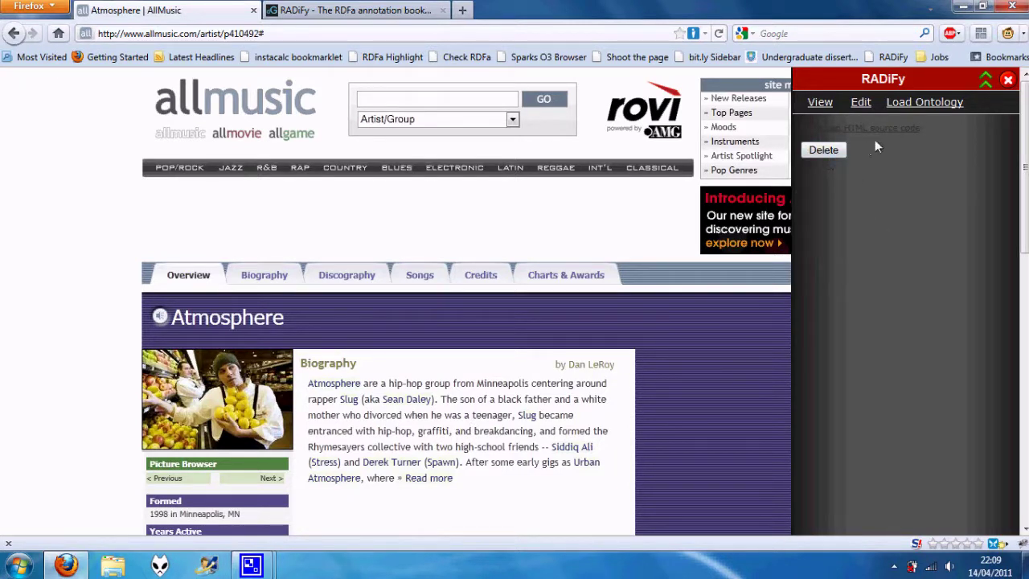
left_click(824, 151)
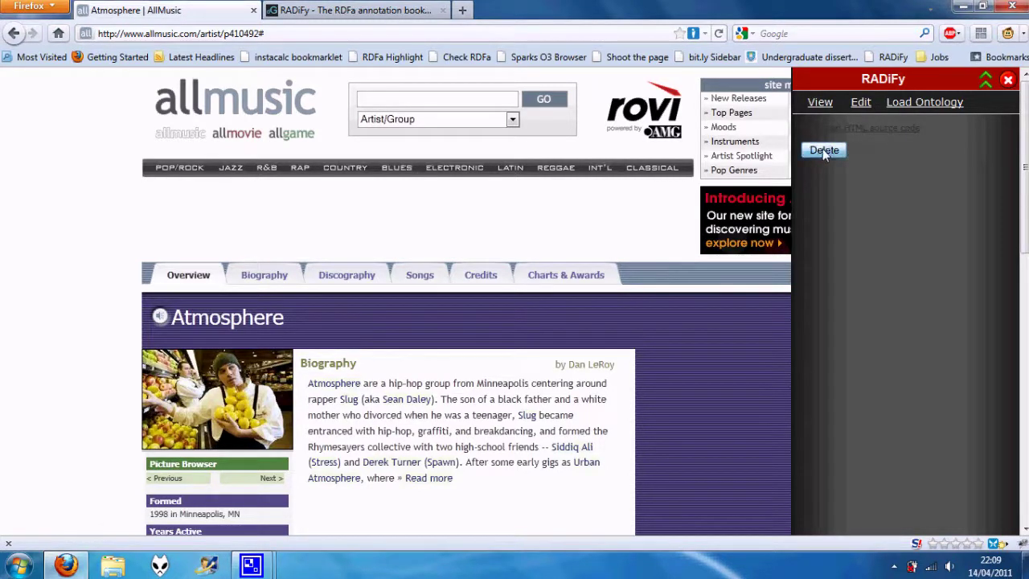